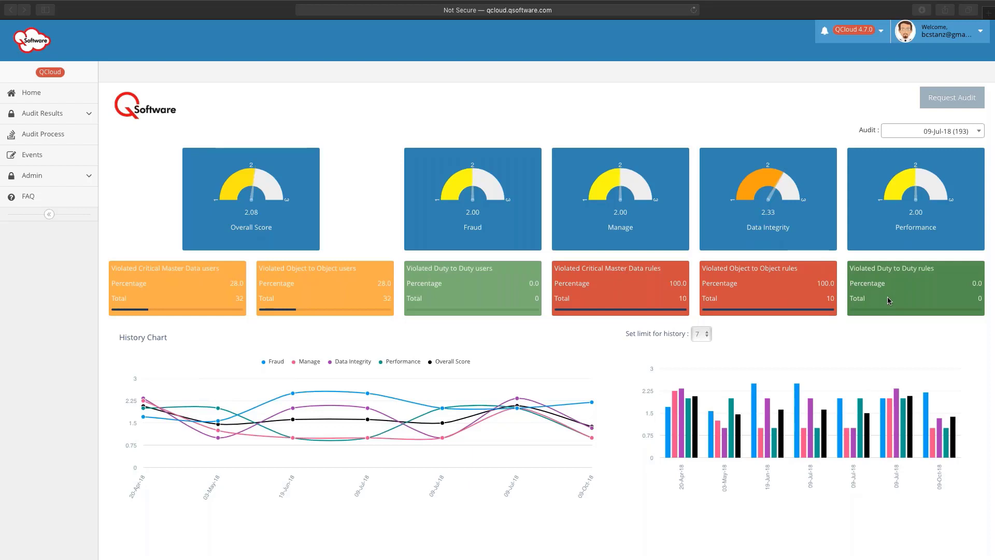
View the top violated object to object users for the 09-Jul-18 (193) audit and close the list.
left_click(328, 283)
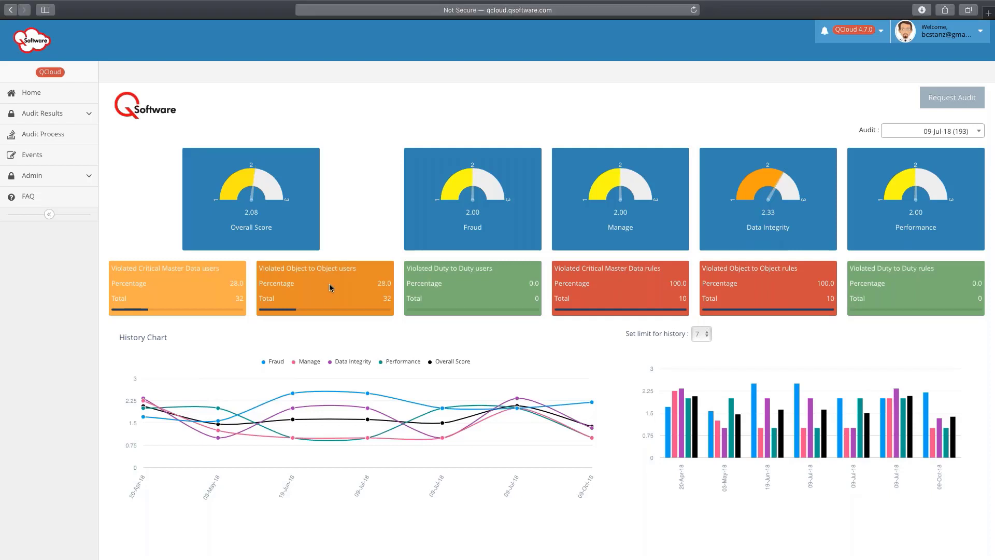
left_click(329, 284)
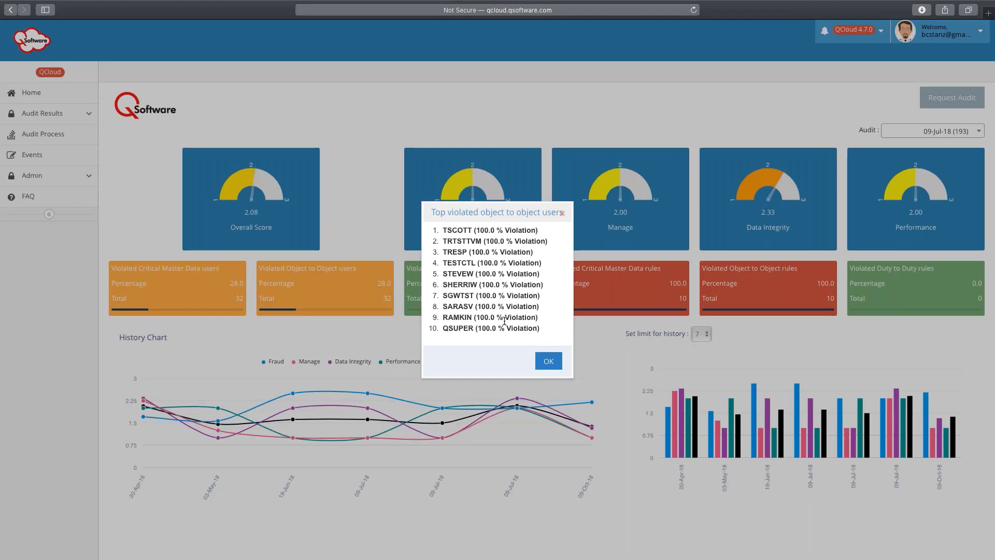
left_click(548, 363)
left_click(548, 363)
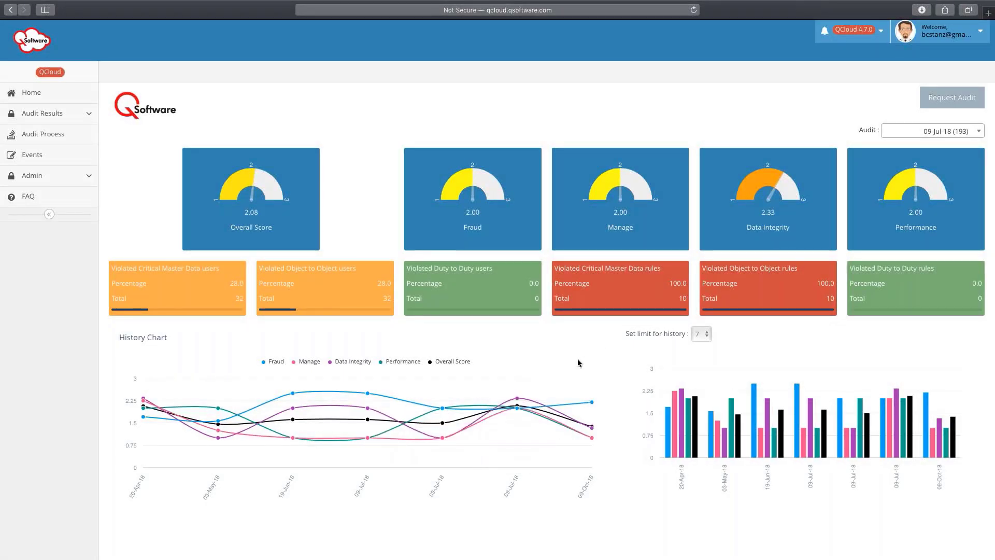
mouse_move(434, 383)
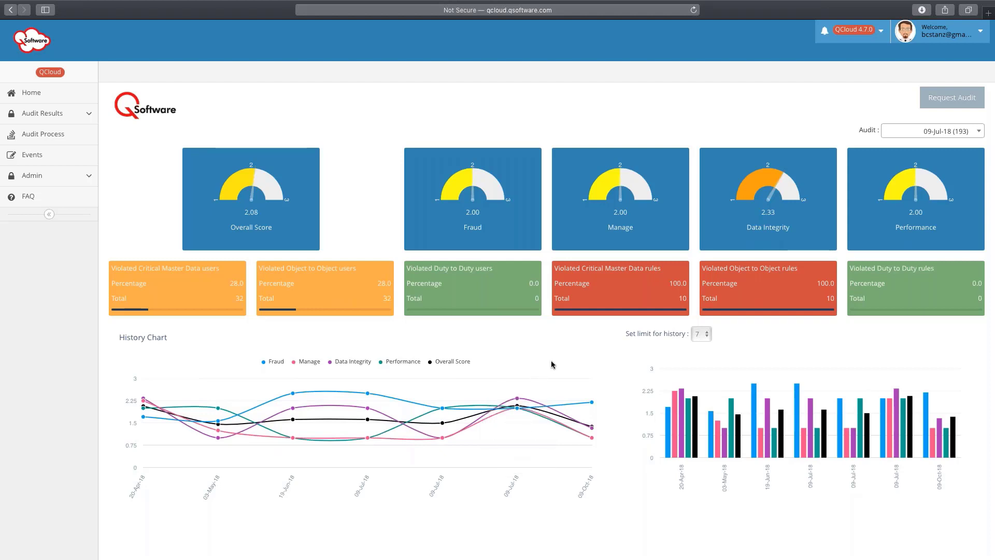
Open the SOD models list and look through all rules of the QADVANCED model, from Duty to Duty to Single Risk.
left_click(32, 177)
left_click(42, 214)
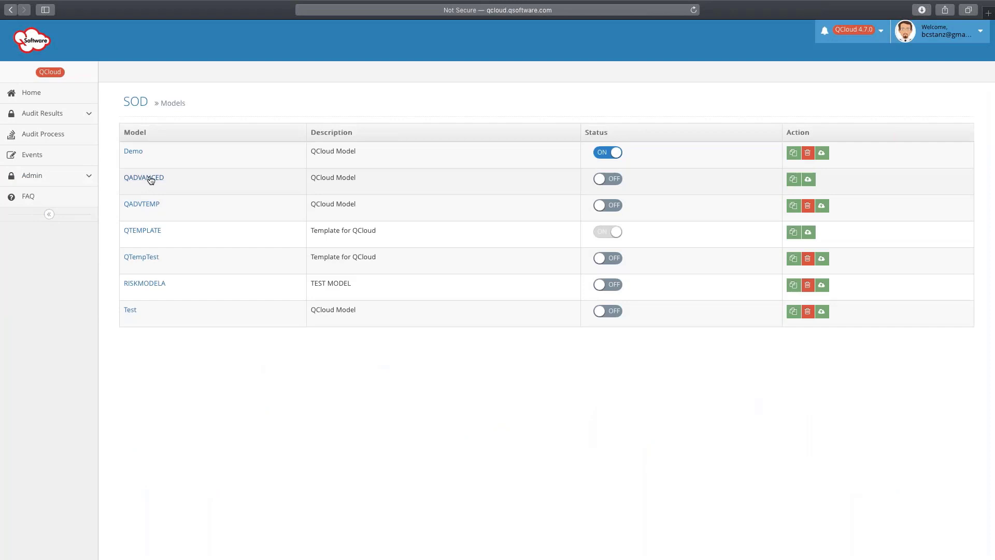
left_click(149, 178)
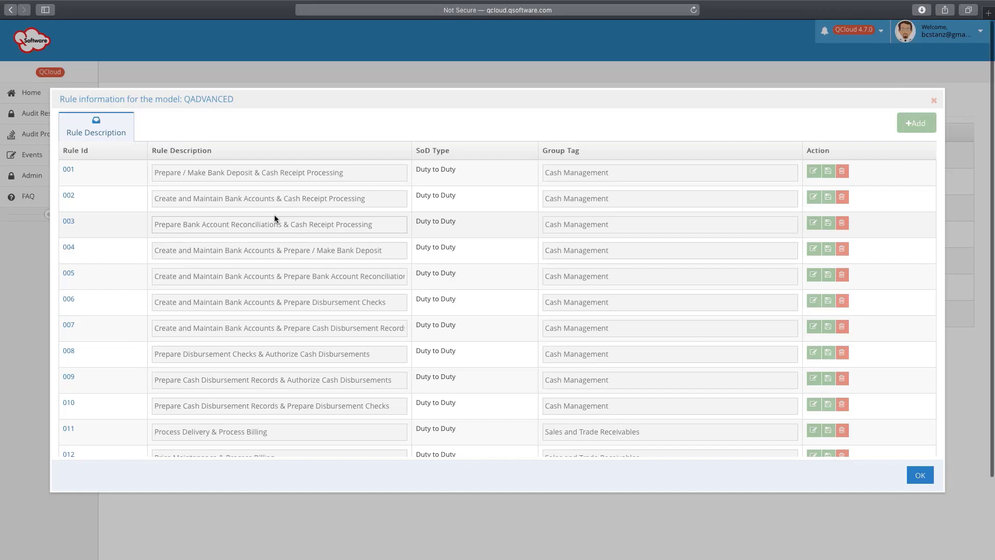
scroll(275, 215, "down", 10)
scroll(275, 214, "down", 20)
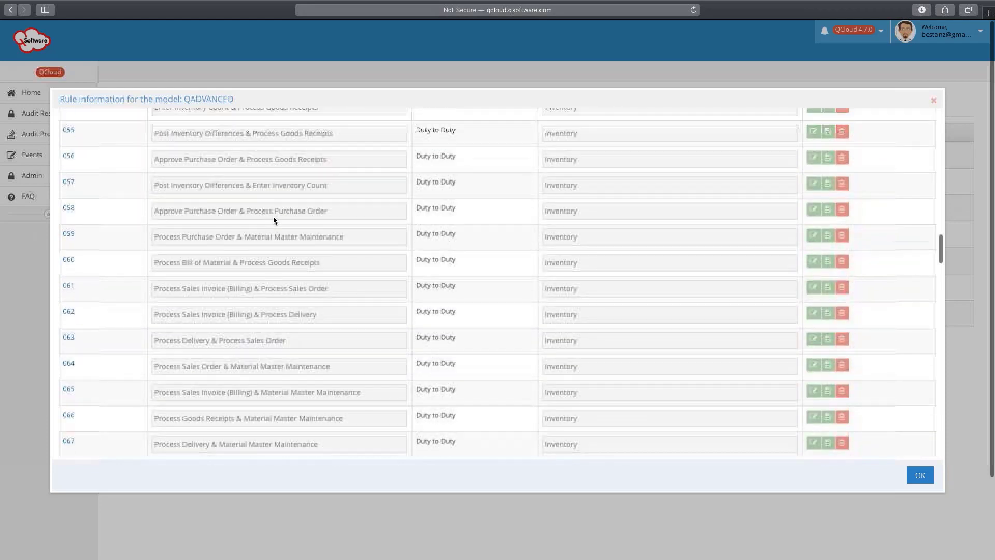
scroll(274, 220, "down", 18)
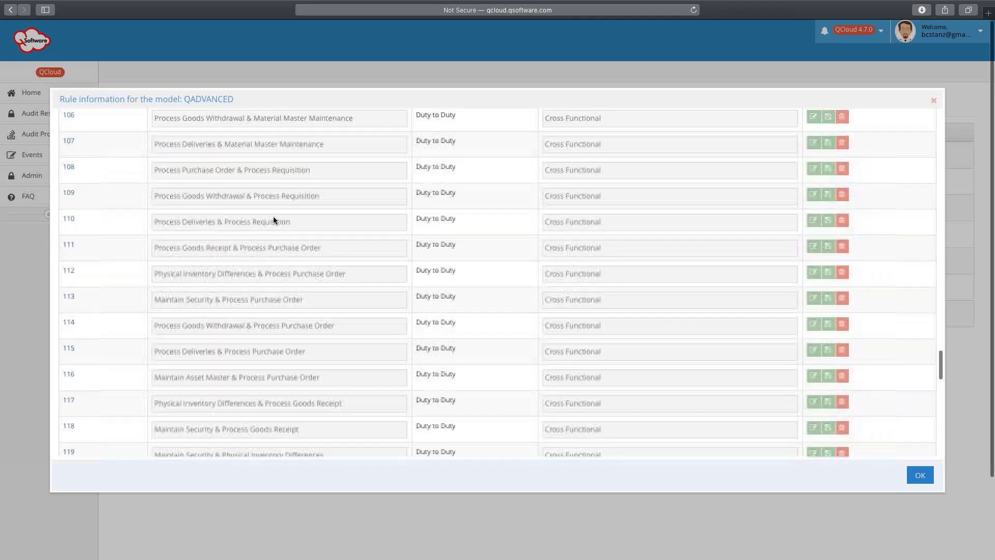
scroll(274, 219, "down", 8)
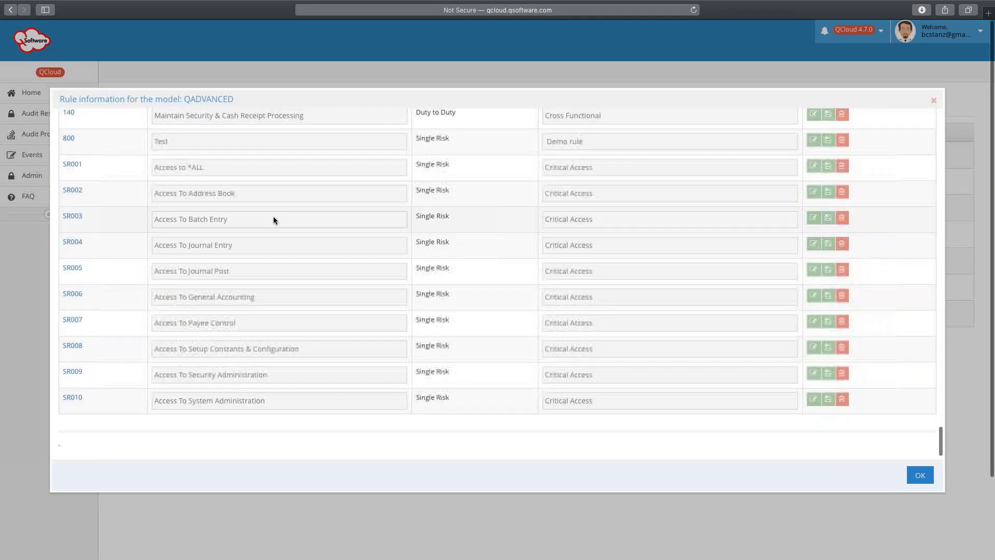
scroll(272, 216, "up", 20)
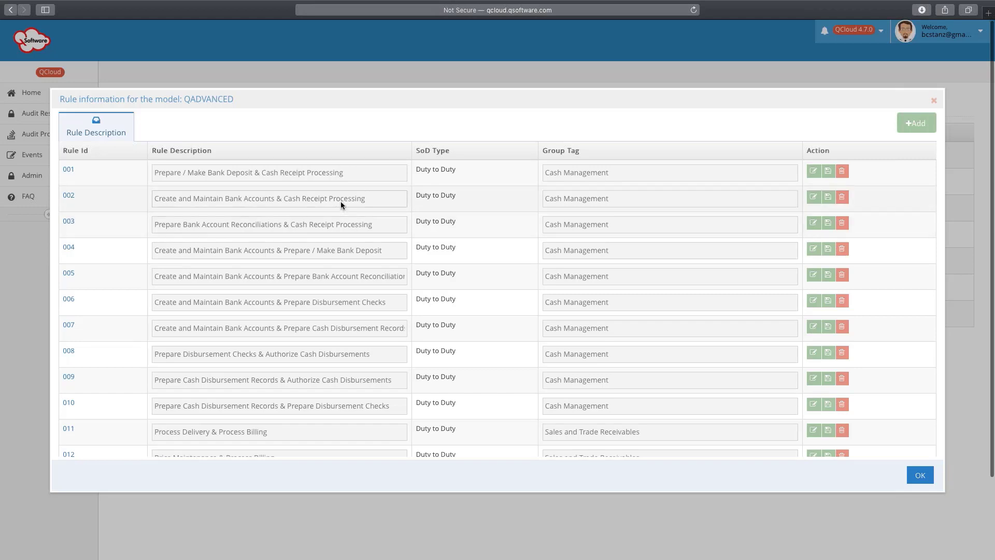
Inspect the duties of rule 001 and the security detail for duty 022, and close the QADVANCED rule information.
left_click(68, 171)
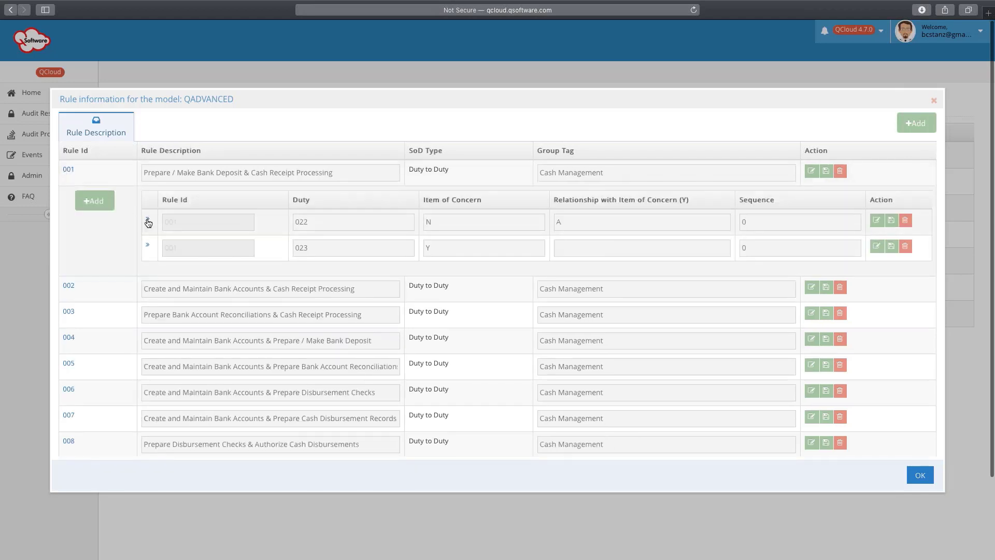
left_click(148, 222)
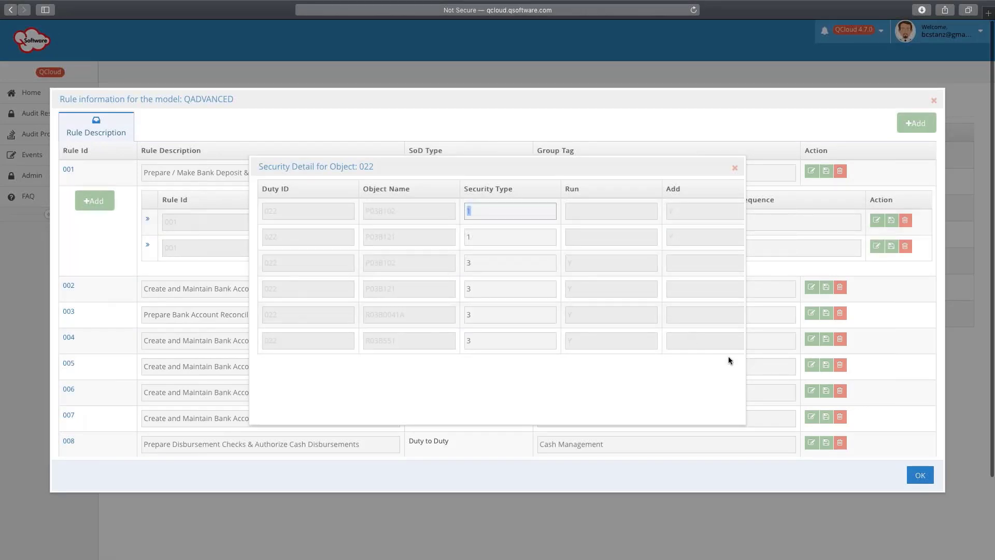
left_click(734, 168)
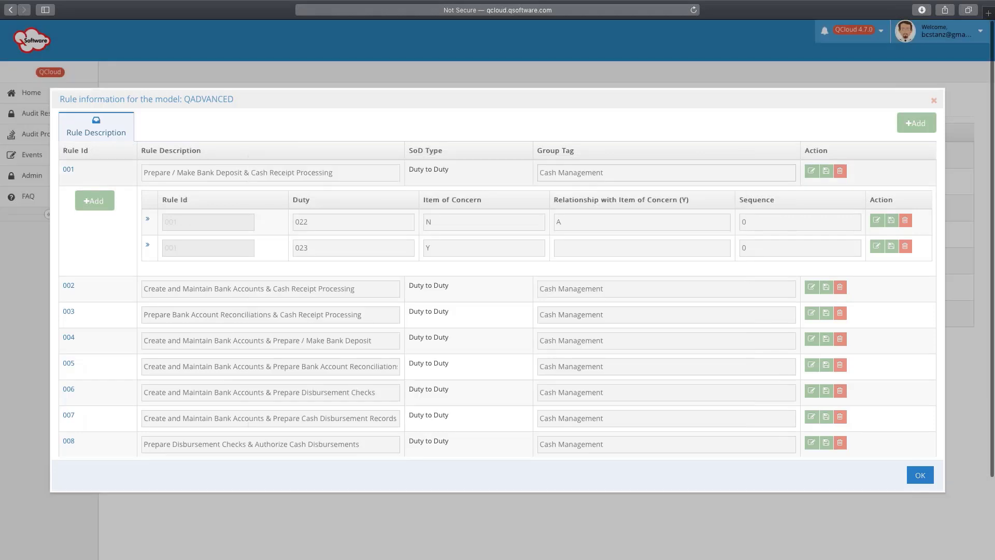
left_click(933, 100)
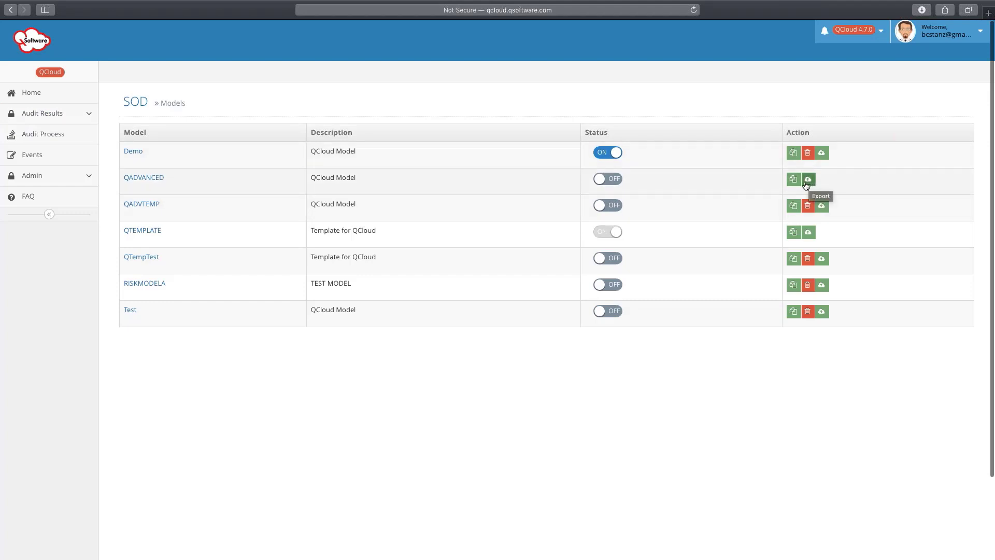
Open the audit results dashboard and display the 09-Jul-18 (193) audit.
left_click(39, 114)
left_click(36, 135)
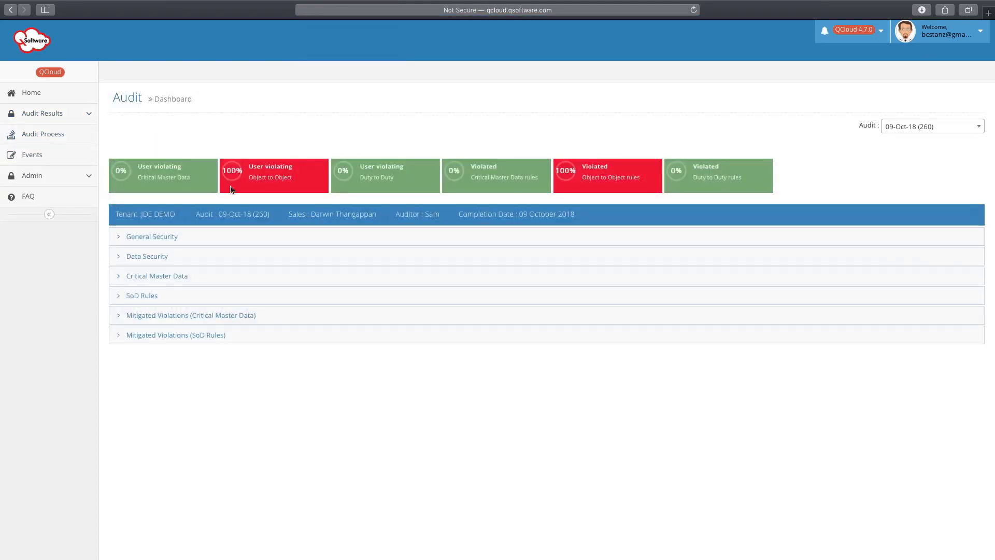
left_click(912, 126)
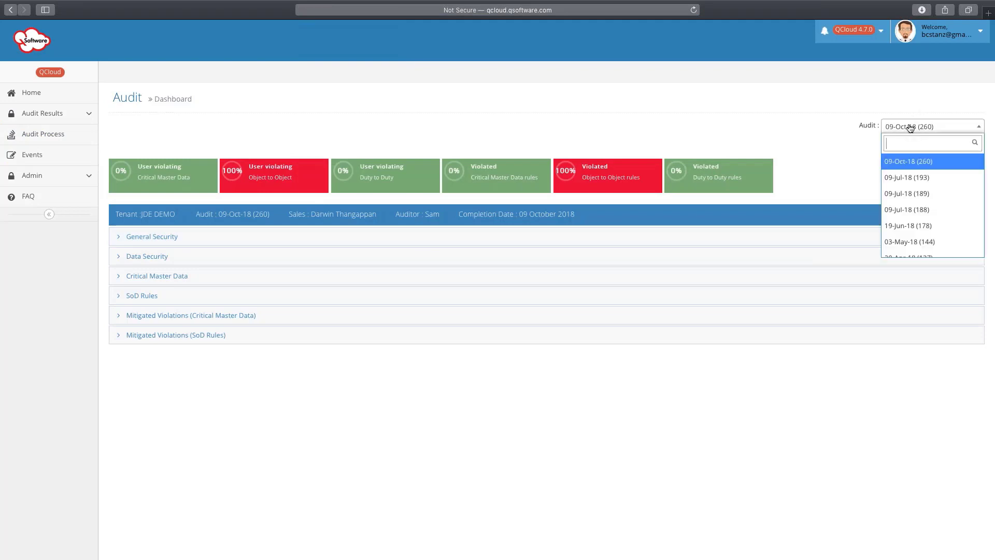
left_click(907, 177)
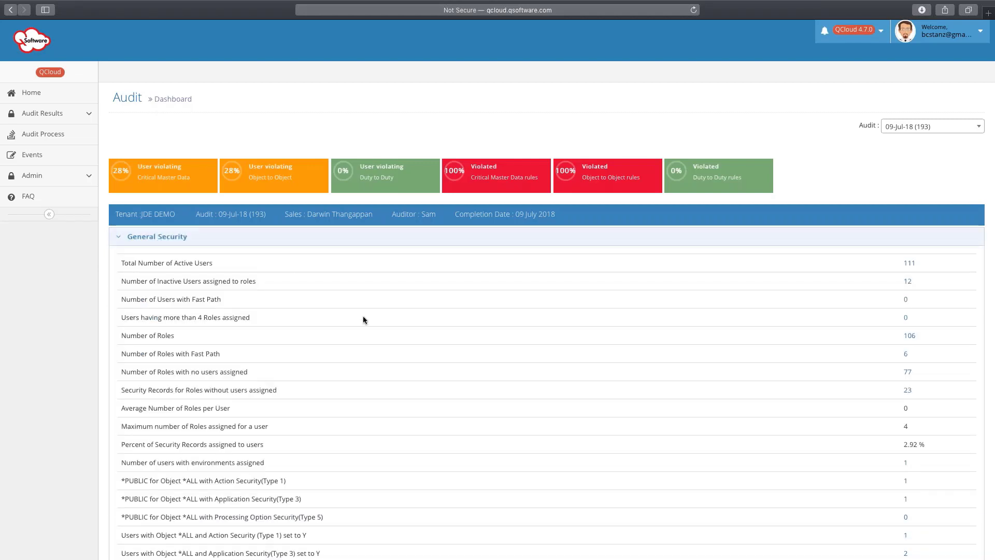
Review the General Security results and view the list of inactive users assigned to roles.
scroll(363, 319, "down", 5)
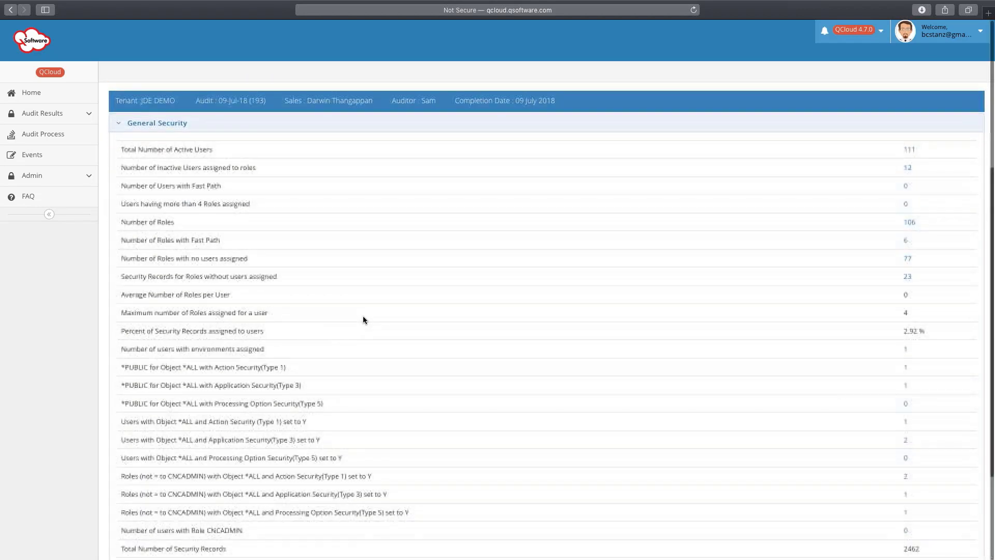
scroll(362, 318, "down", 3)
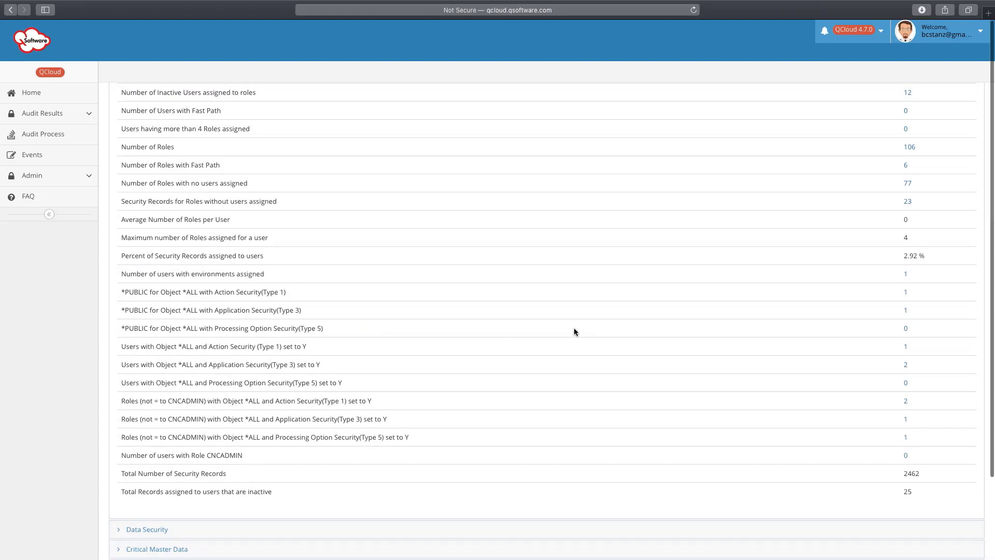
scroll(574, 331, "up", 3)
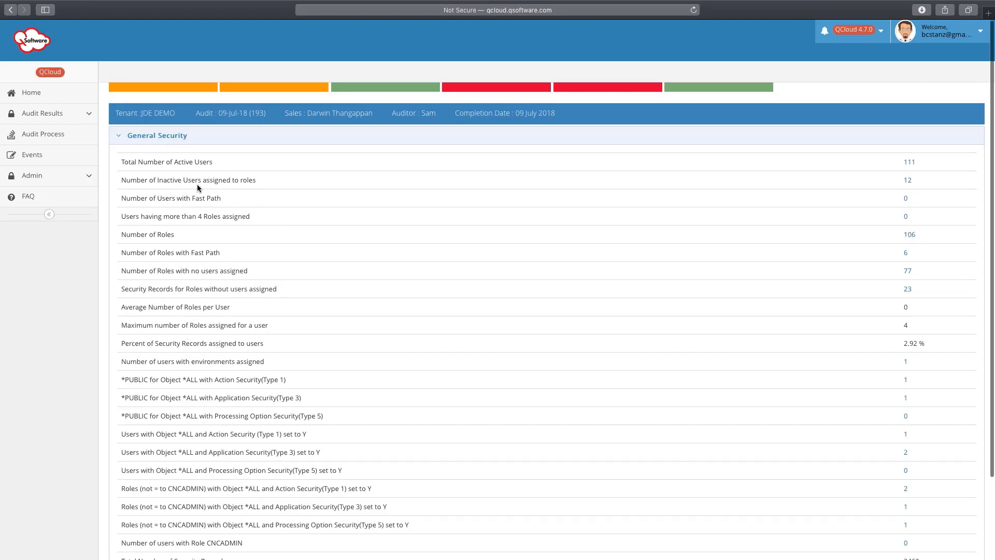
left_click(908, 181)
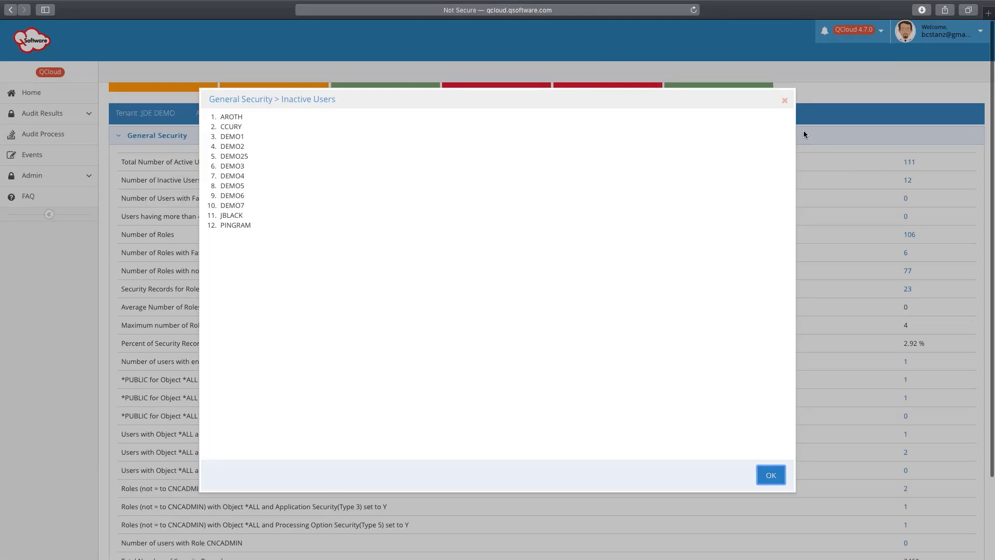
left_click(785, 102)
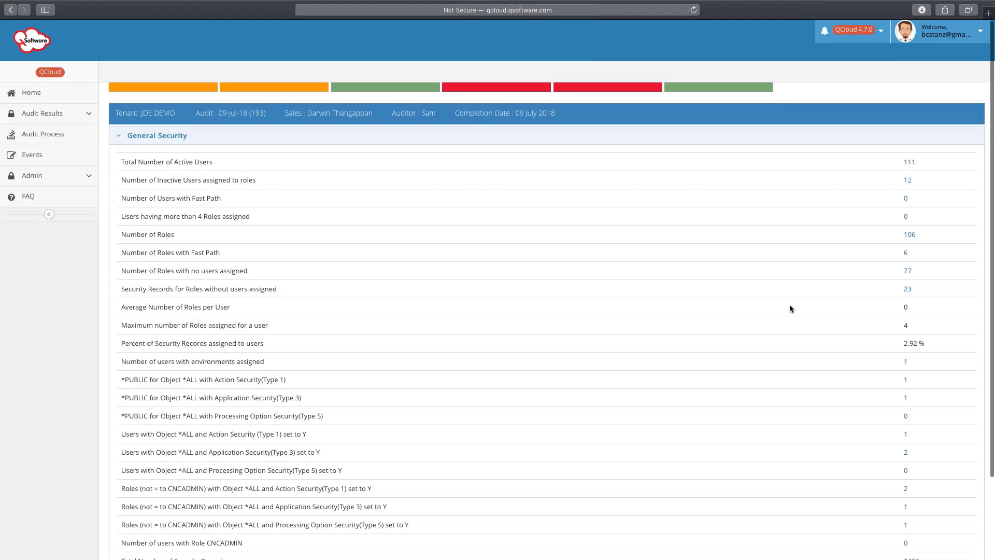
Check the total number of security records at the end of the General Security results.
scroll(790, 307, "down", 3)
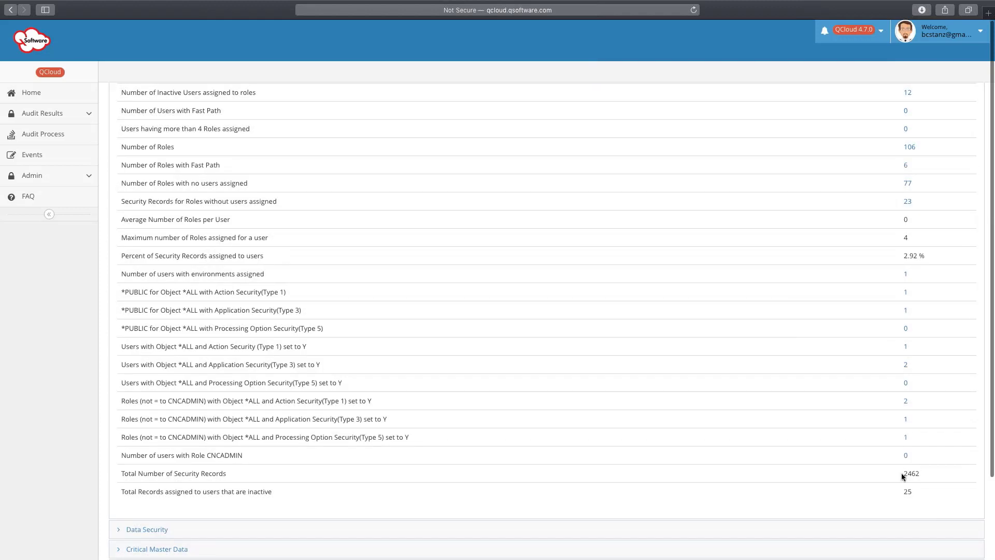
left_click_drag(905, 475, 921, 475)
scroll(553, 354, "up", 5)
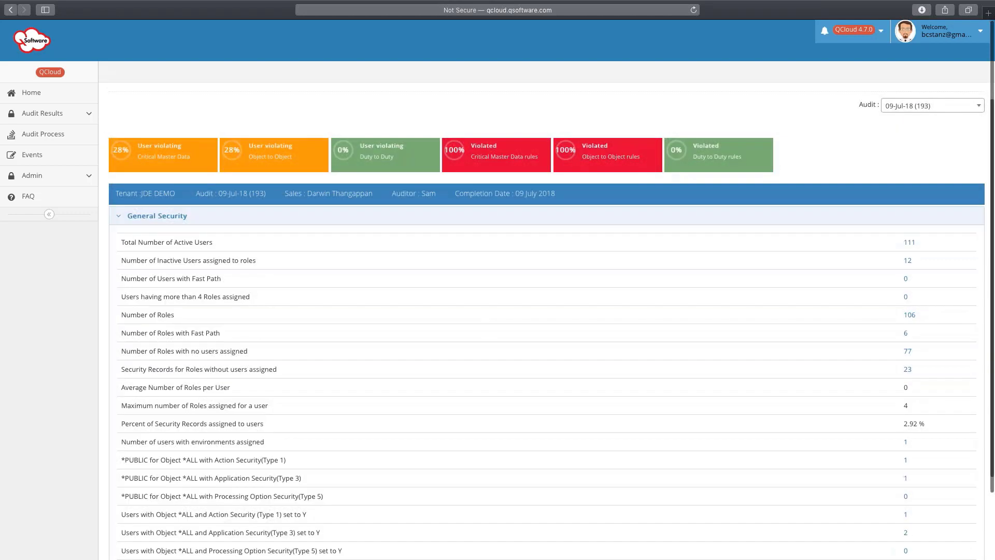
Collapse General Security and review the Data Security results, collapsing that section after reading it.
left_click(179, 219)
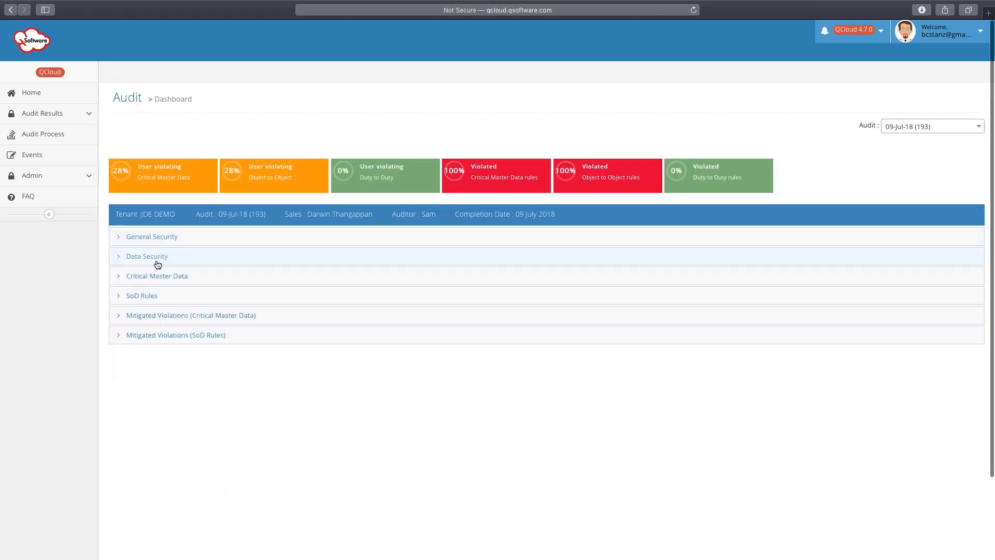
left_click(155, 260)
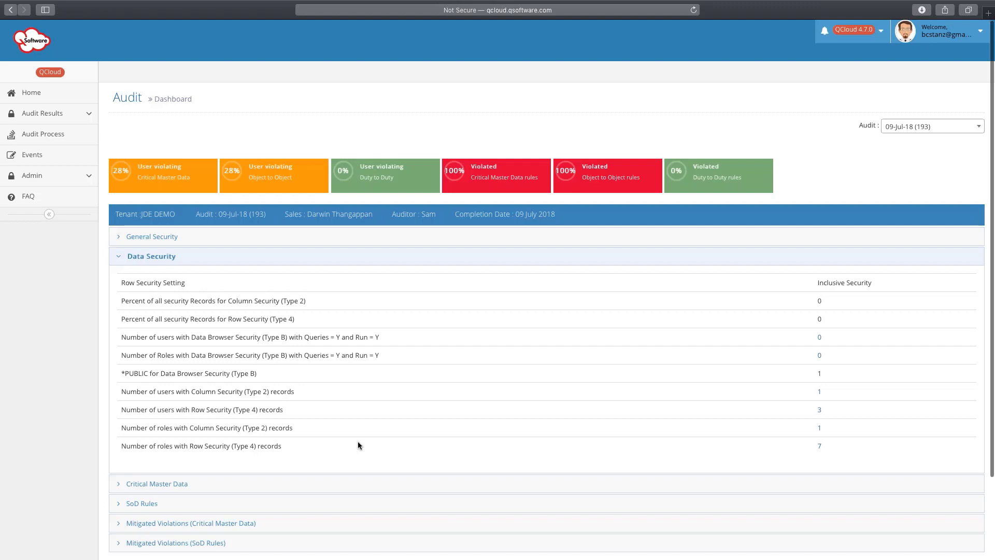
left_click(155, 260)
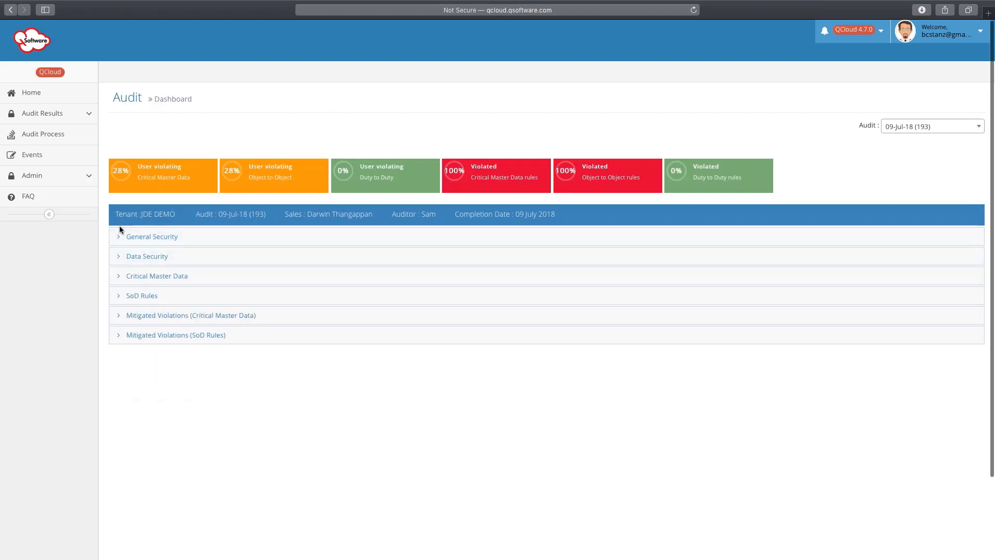
Expand Critical Master Data by rule and list the users violating the BU Master rule.
left_click(171, 280)
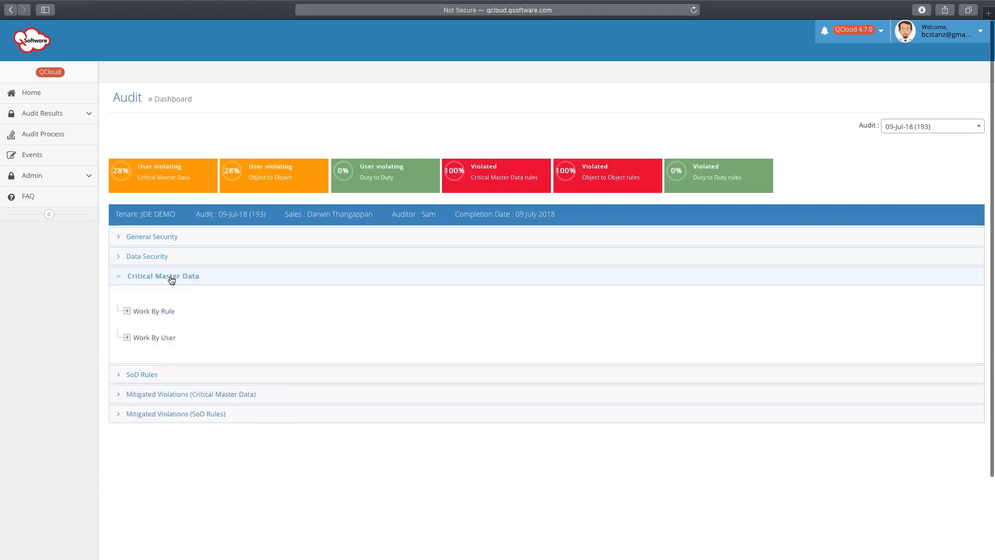
left_click(153, 312)
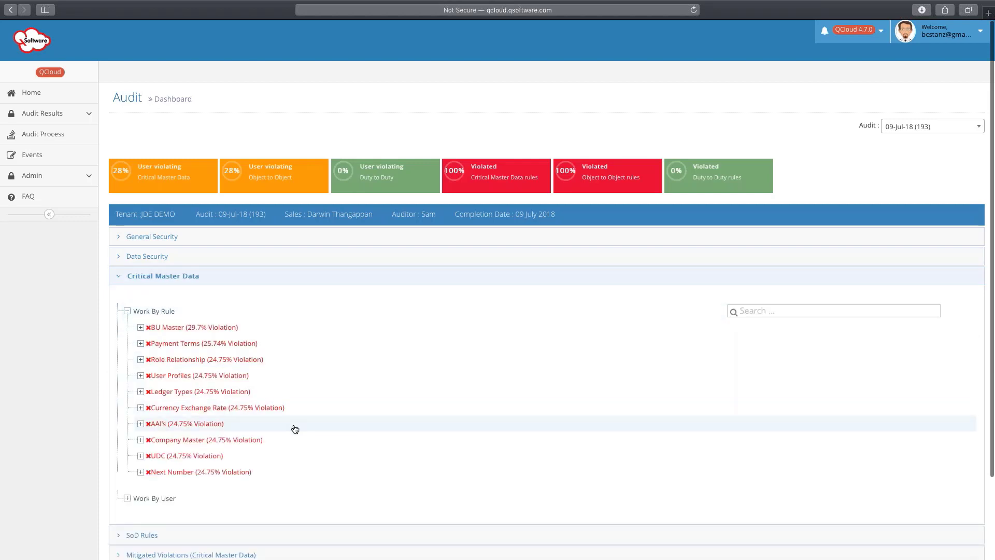
scroll(295, 429, "down", 2)
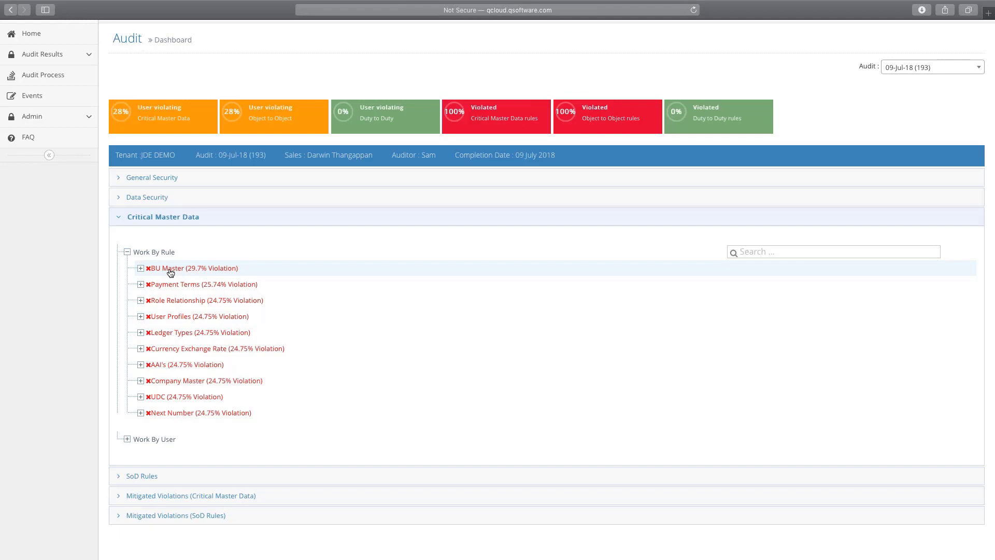
left_click(210, 271)
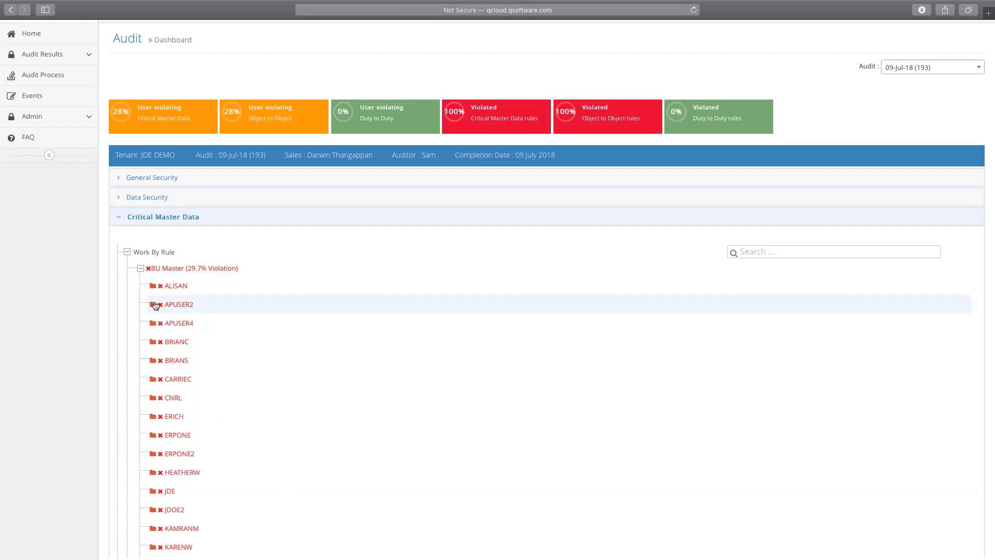
Examine the fifth listed user's BU Master violation details for logging in with role SYSADMIN, and close the details.
left_click(182, 361)
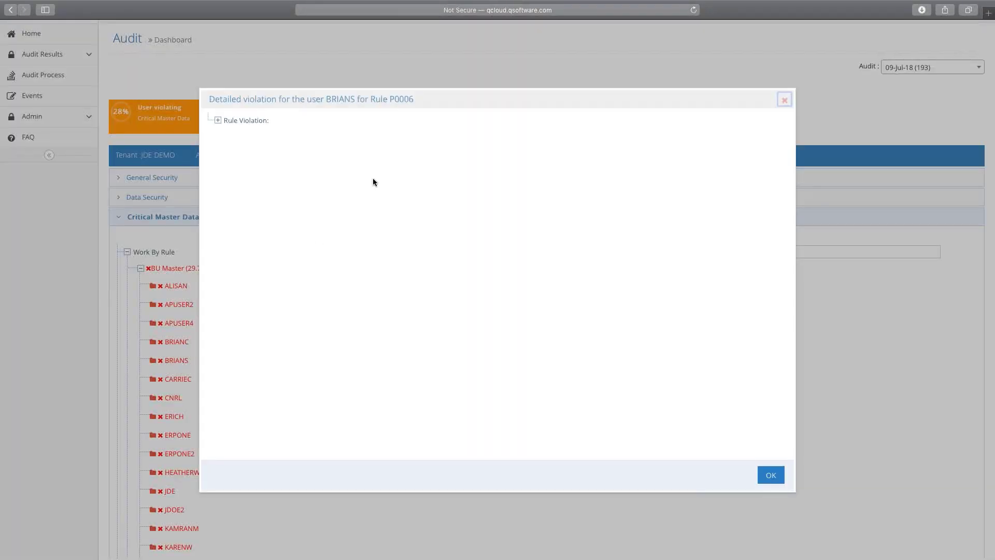
left_click(245, 122)
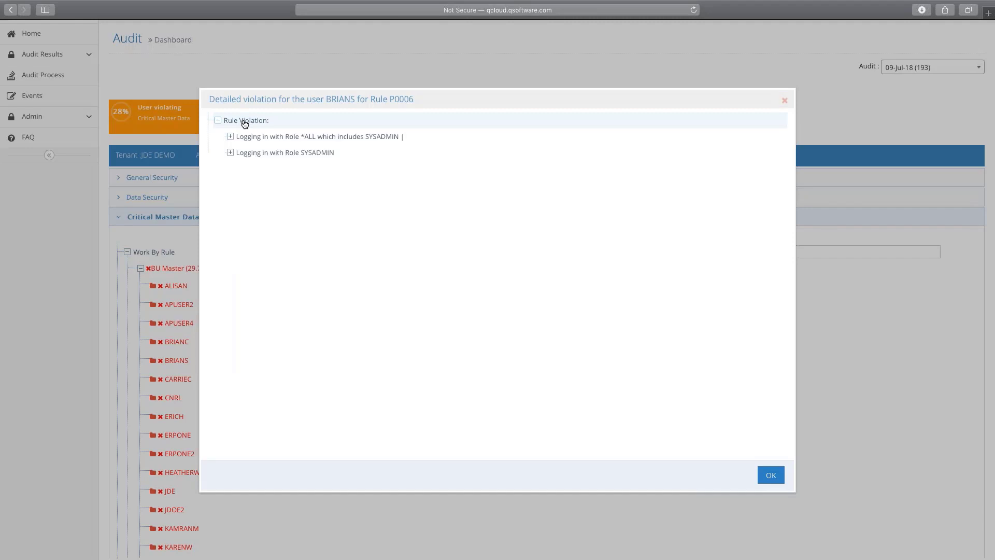
left_click(277, 155)
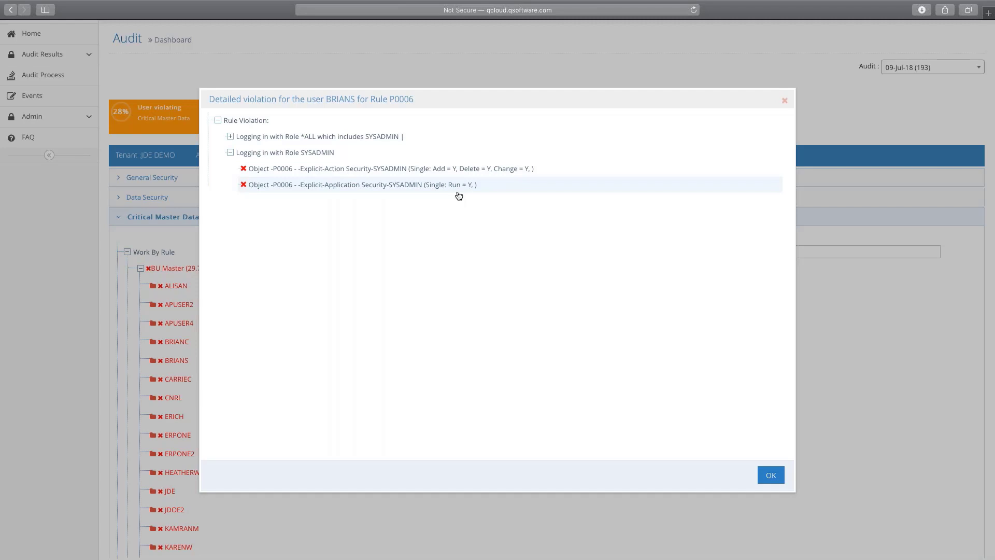
left_click(785, 101)
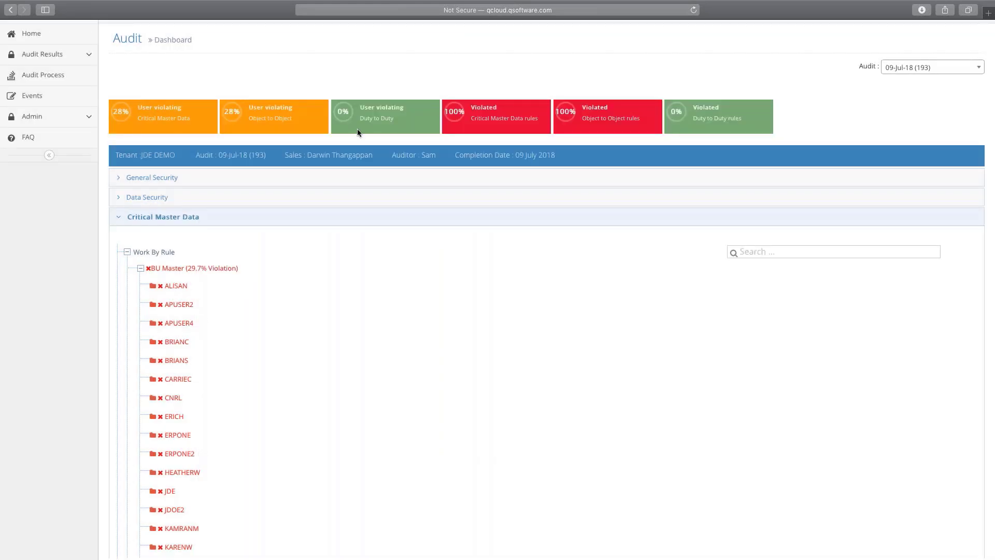
Collapse Critical Master Data and list the users violating the Object to Object SoD rule for depositing cash and reconciling bank statements.
left_click(154, 218)
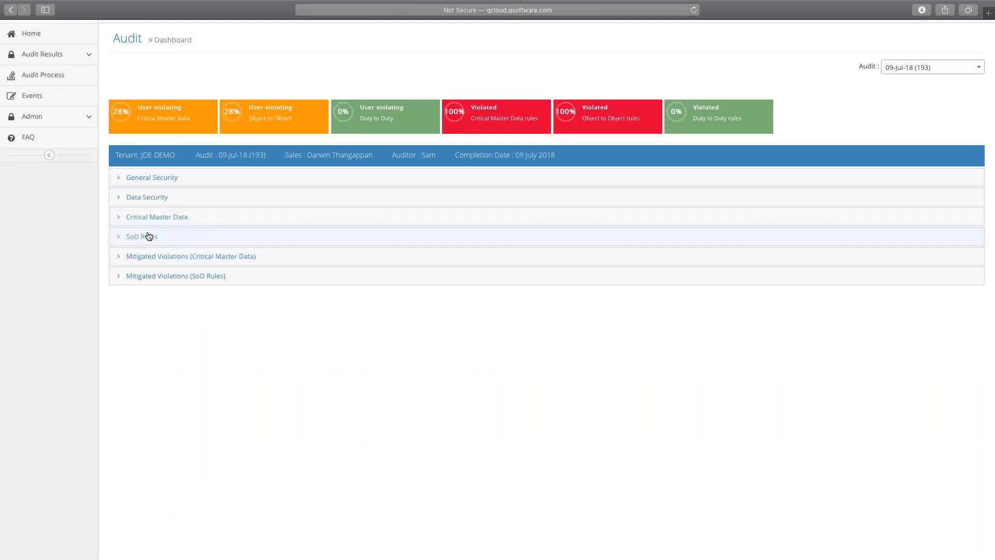
left_click(147, 238)
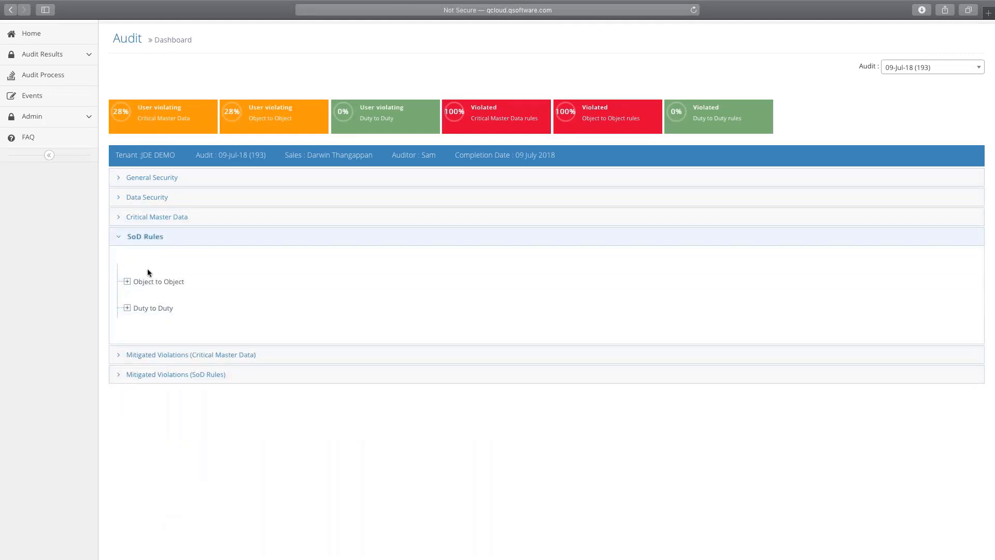
left_click(150, 285)
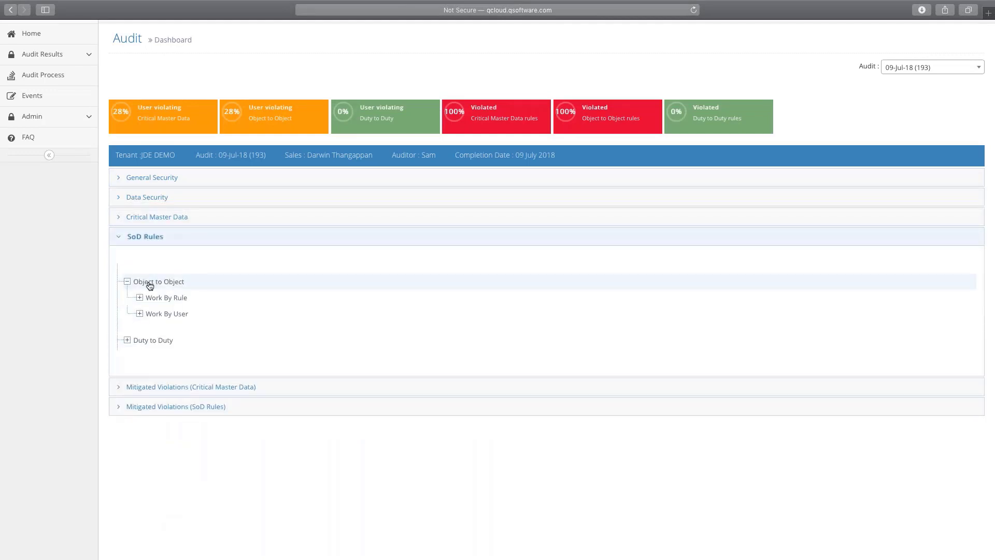
left_click(159, 302)
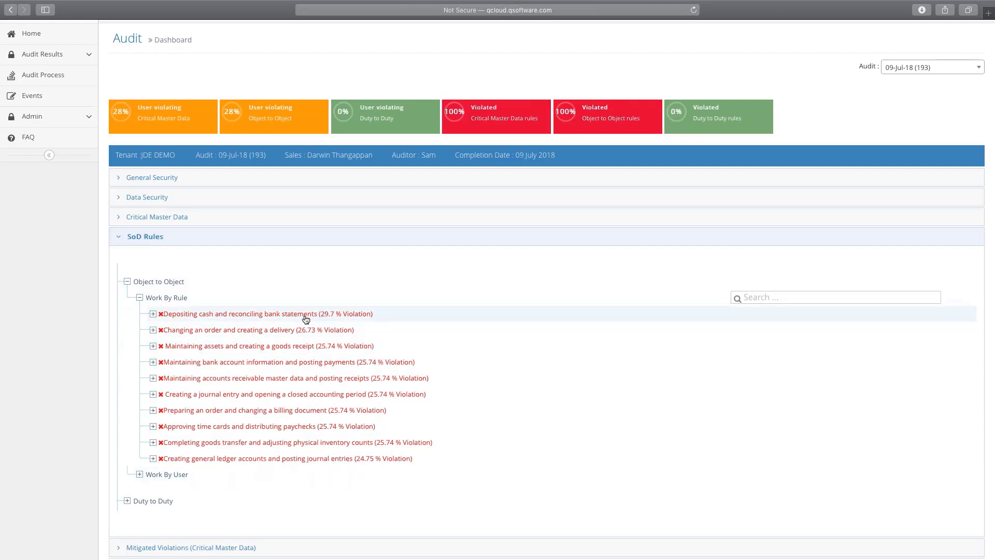
left_click(257, 317)
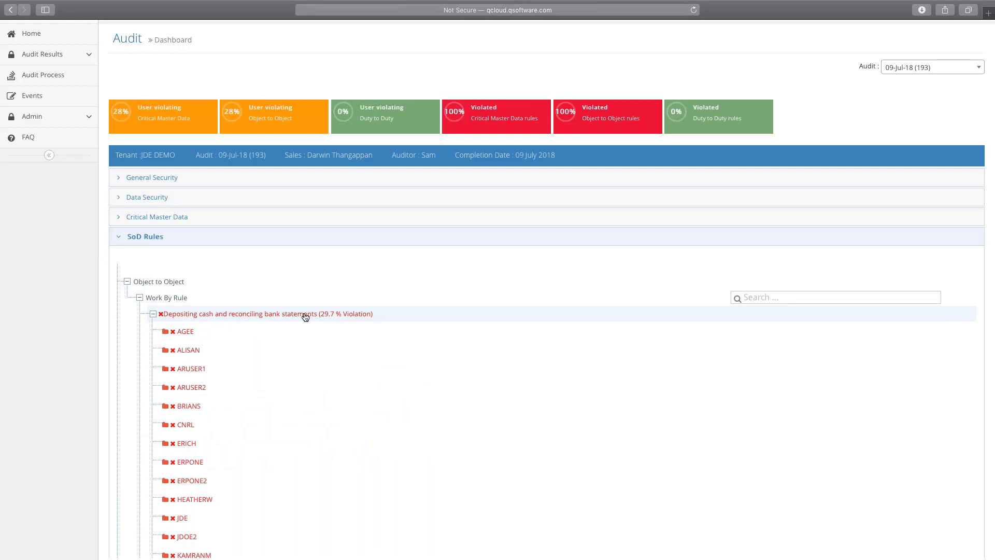
Examine user ARUSER2's violation details for logging in with role ARCLERK, and close the details and the SoD Rules section.
left_click(192, 388)
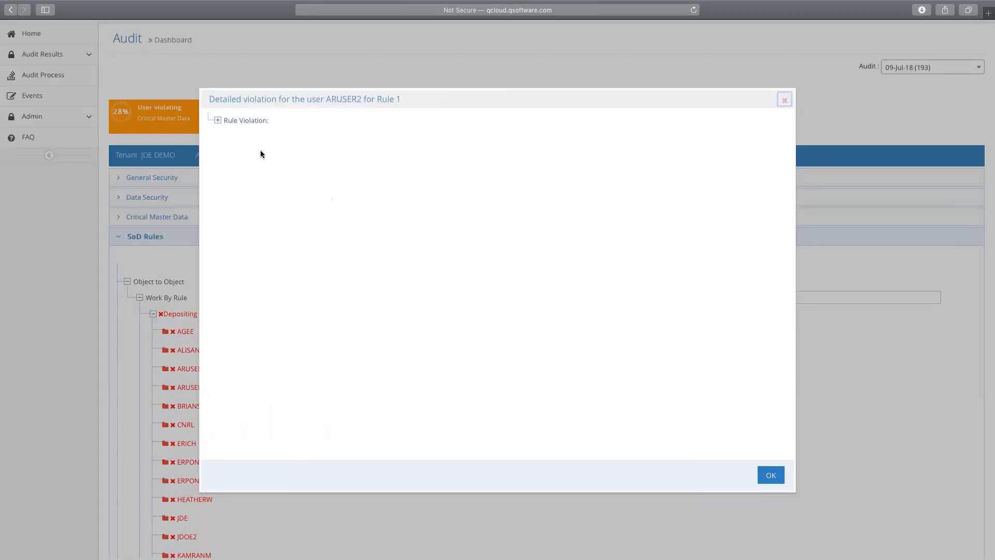
left_click(245, 122)
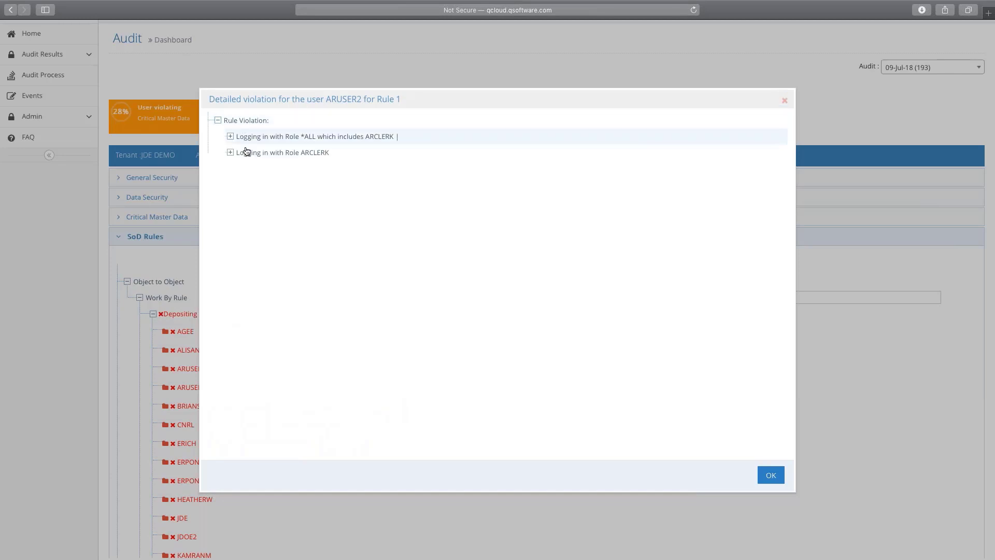
left_click(320, 154)
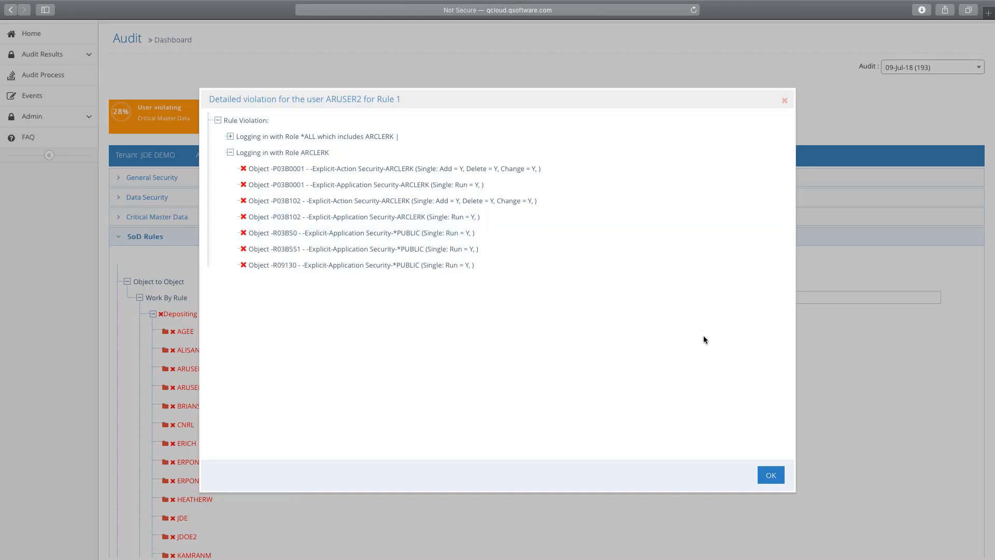
left_click(776, 477)
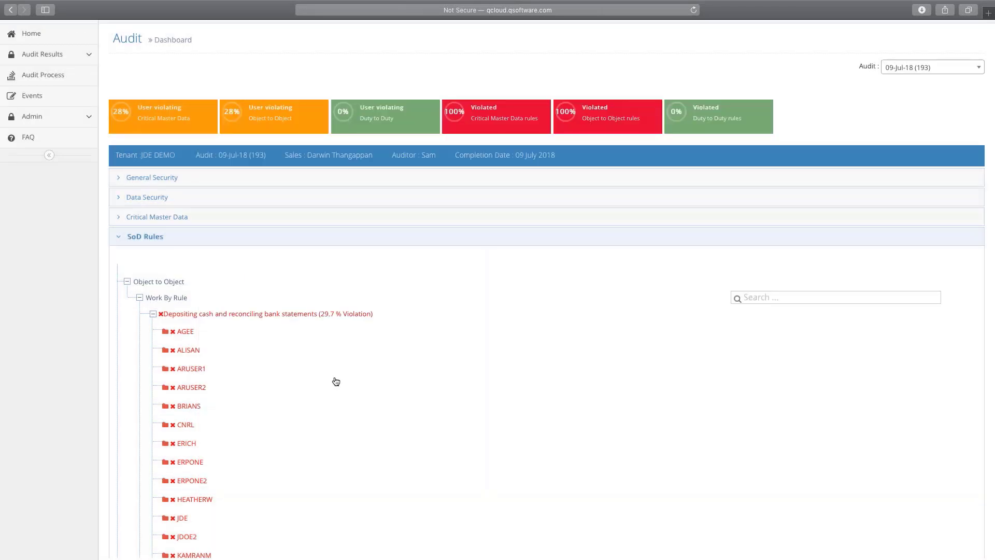
left_click(145, 238)
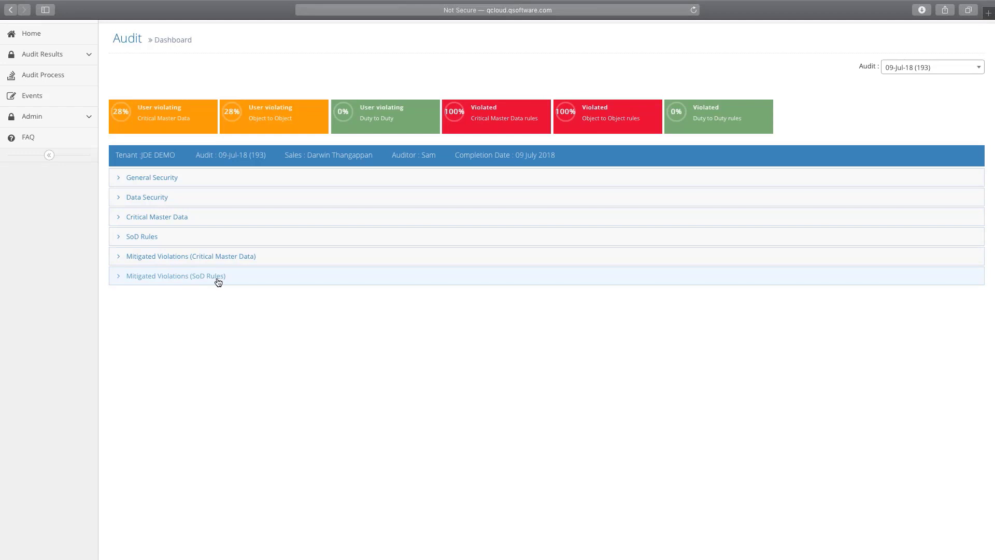
Review the users and dates for the mitigated BU Master violations under Critical Master Data, and collapse that section.
left_click(178, 257)
left_click(150, 291)
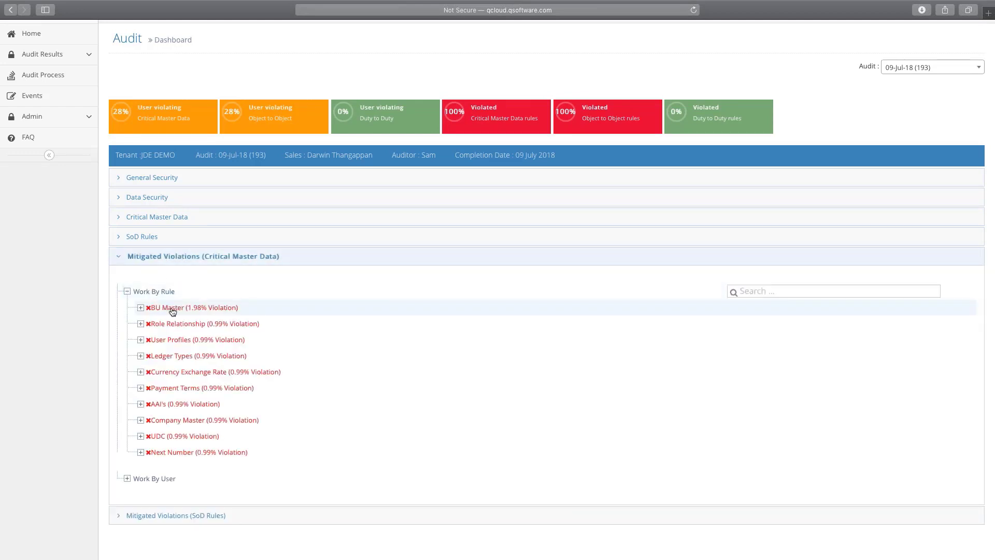
left_click(186, 308)
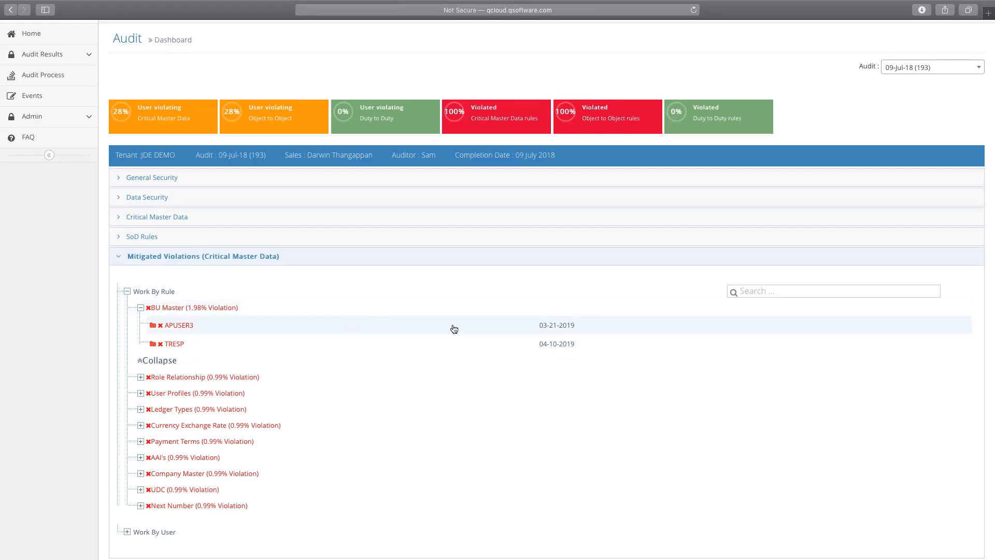
mouse_move(561, 346)
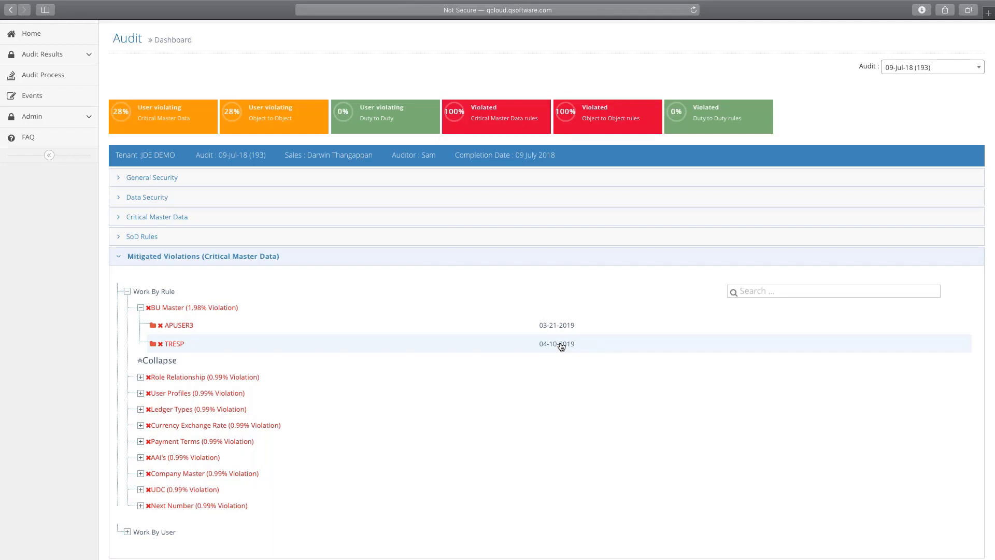
left_click(159, 291)
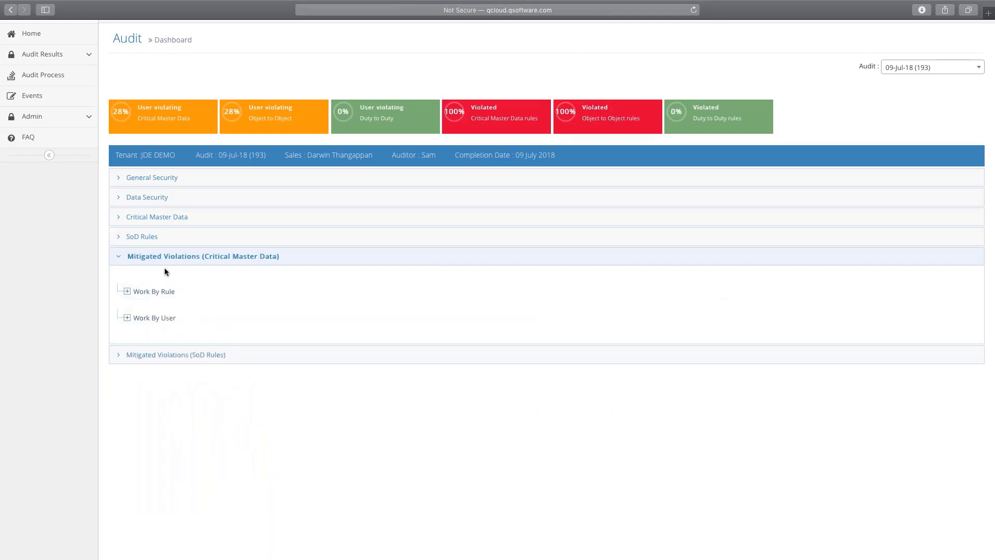
left_click(165, 257)
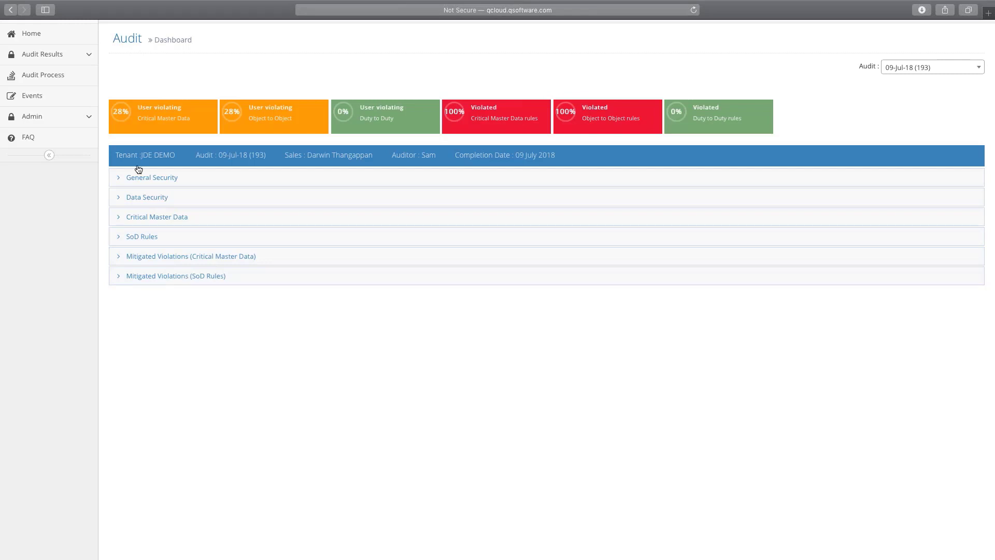
View the downloadable Audit Reports and the Supporting Documents upload page of the audit results.
scroll(49, 109, "up", 2)
left_click(54, 118)
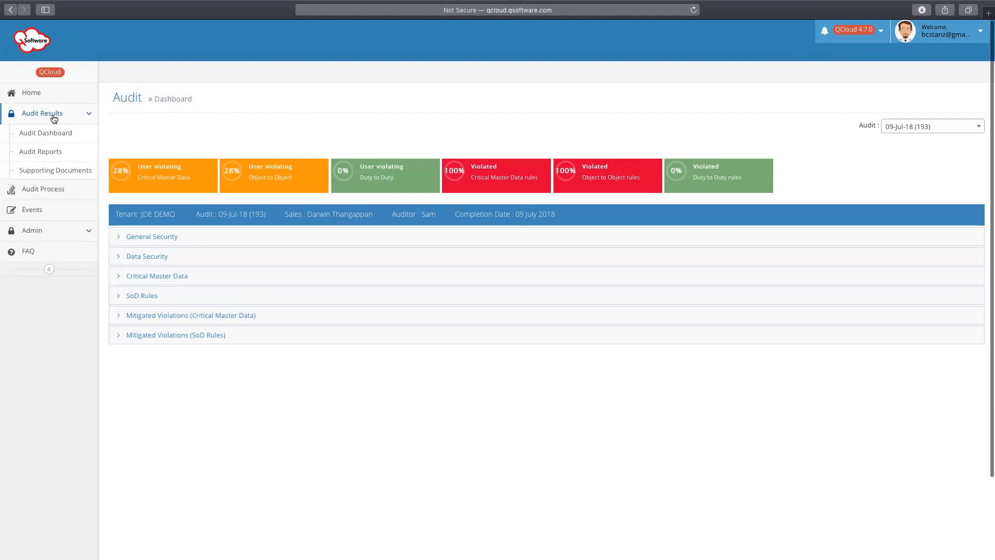
left_click(53, 154)
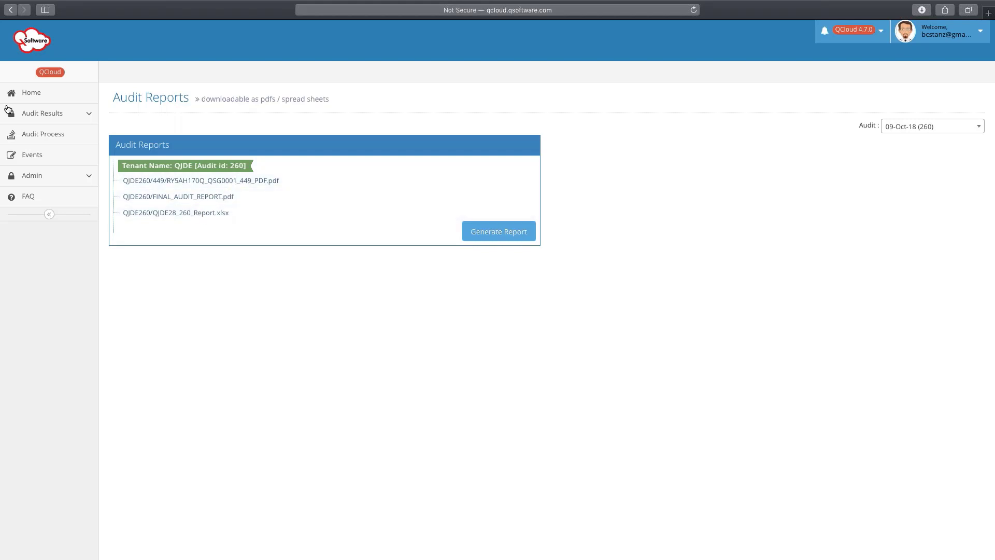
left_click(40, 113)
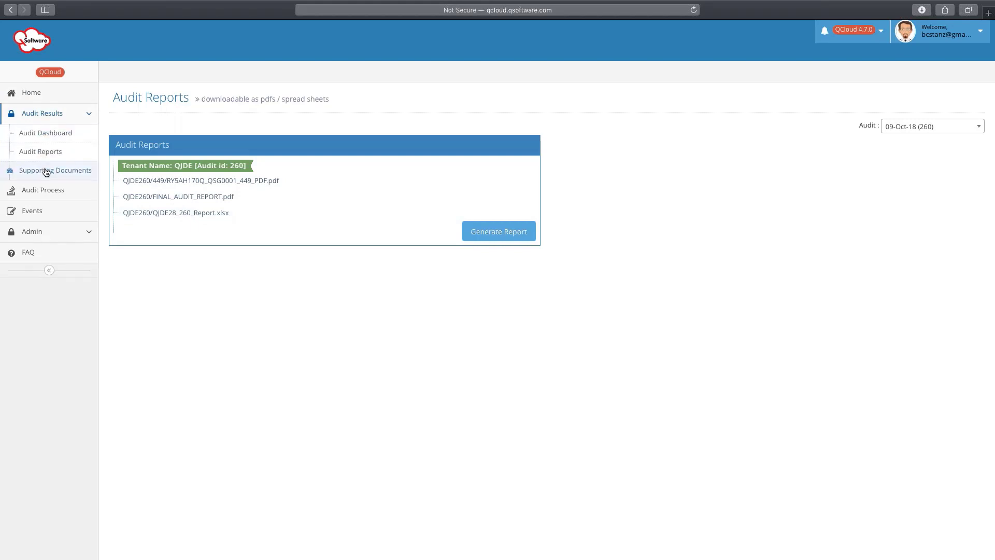
left_click(44, 170)
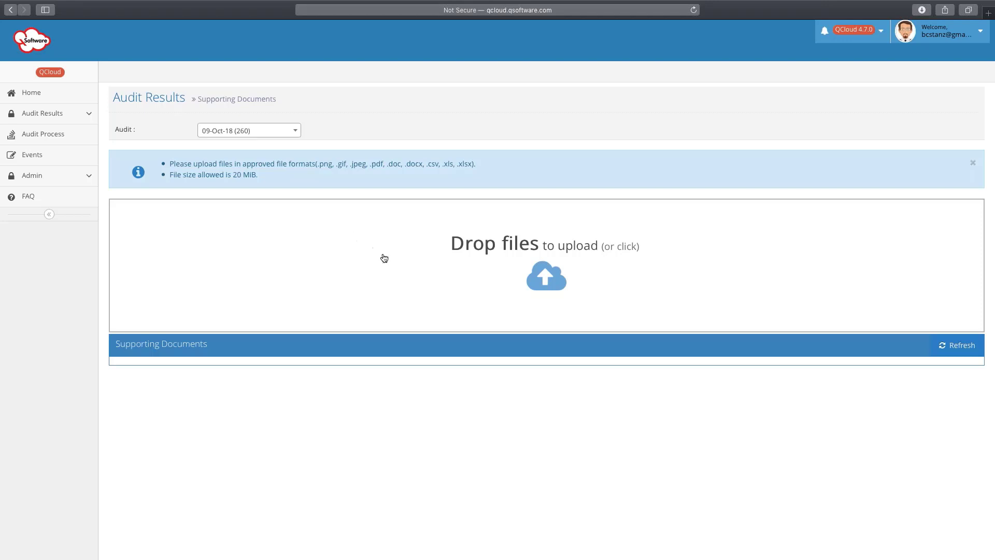
Switch to the QJDE193_QJDE28_193_Report workbook in Excel and look through the rows of the SOD Violations sheet.
key("ctrl+Up")
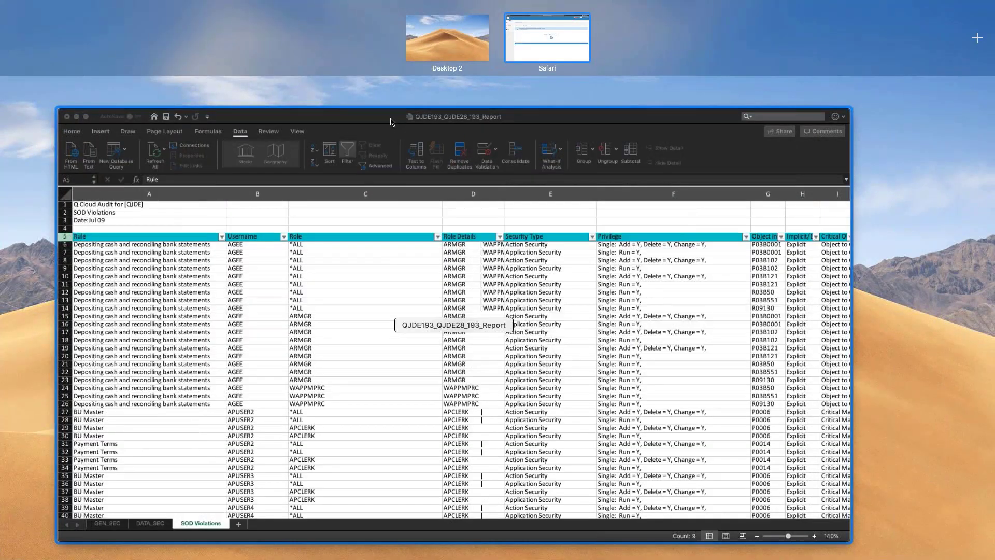
left_click(392, 122)
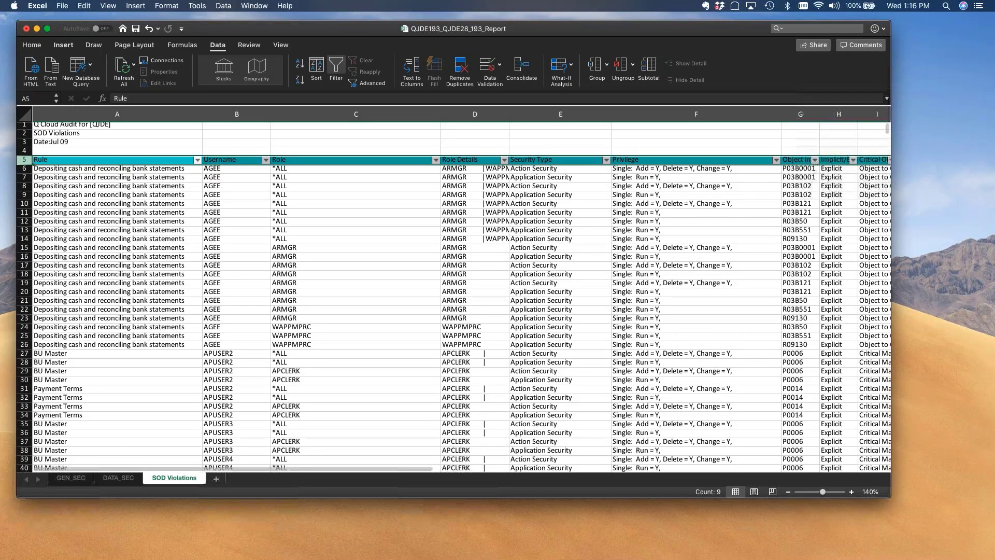
scroll(533, 241, "down", 5)
scroll(536, 230, "down", 10)
scroll(536, 230, "up", 15)
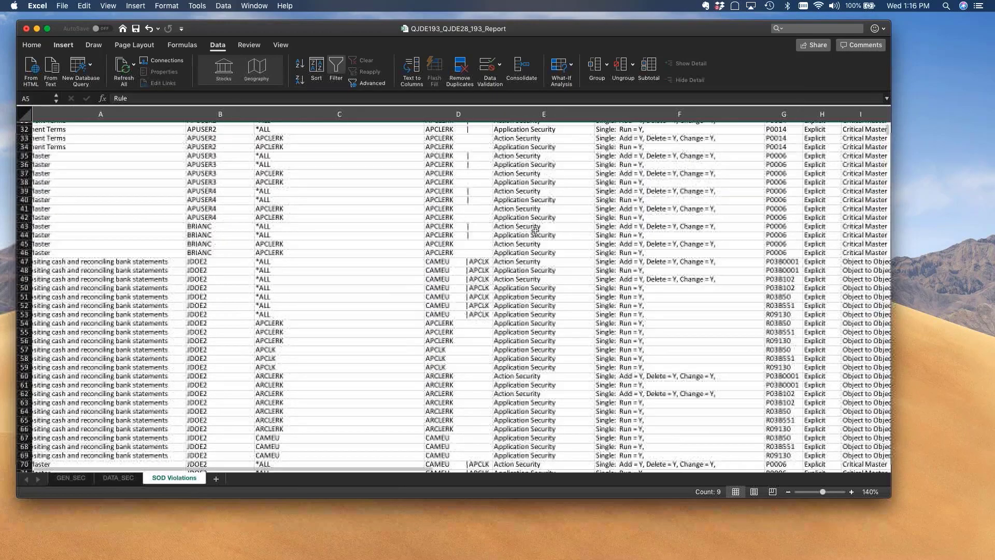